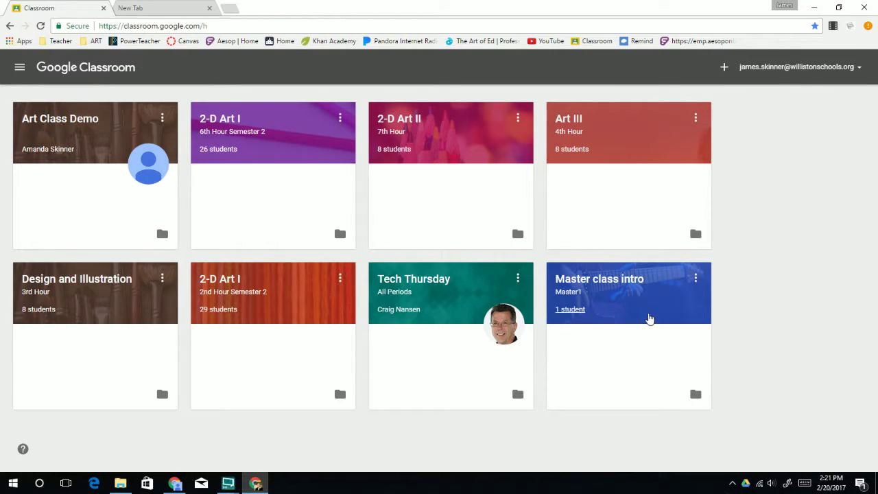
Open the Master class intro class and look through its Students, About and Stream pages.
left_click(601, 280)
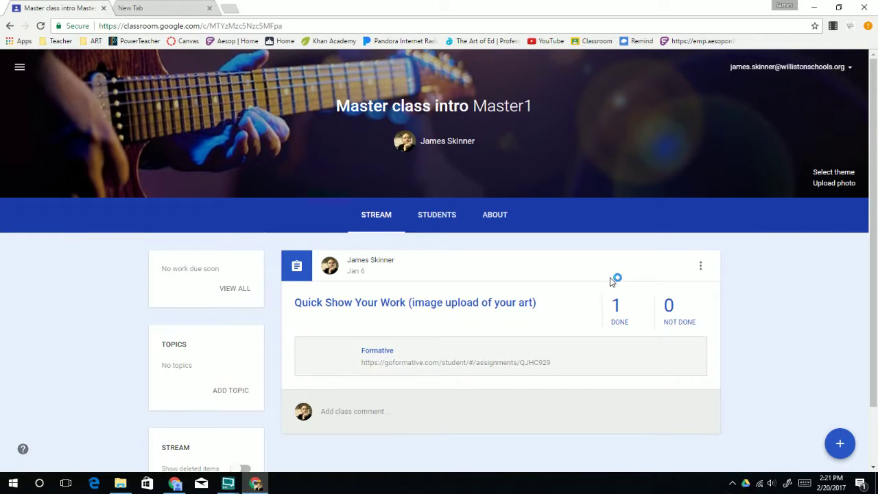
left_click(438, 215)
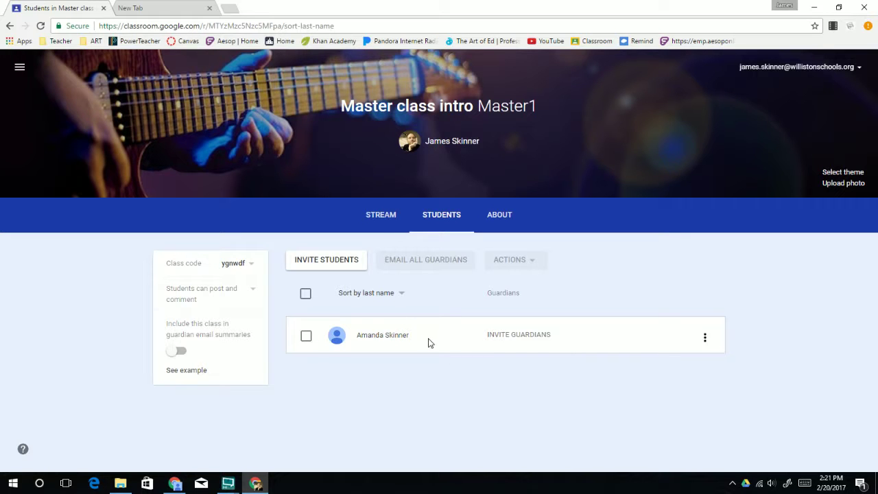
left_click(518, 219)
left_click(410, 215)
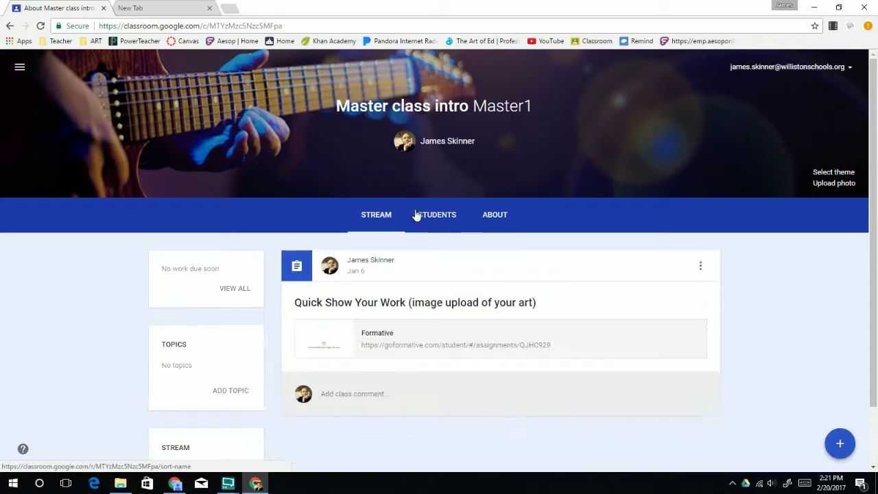
left_click(416, 215)
left_click(494, 215)
left_click(426, 217)
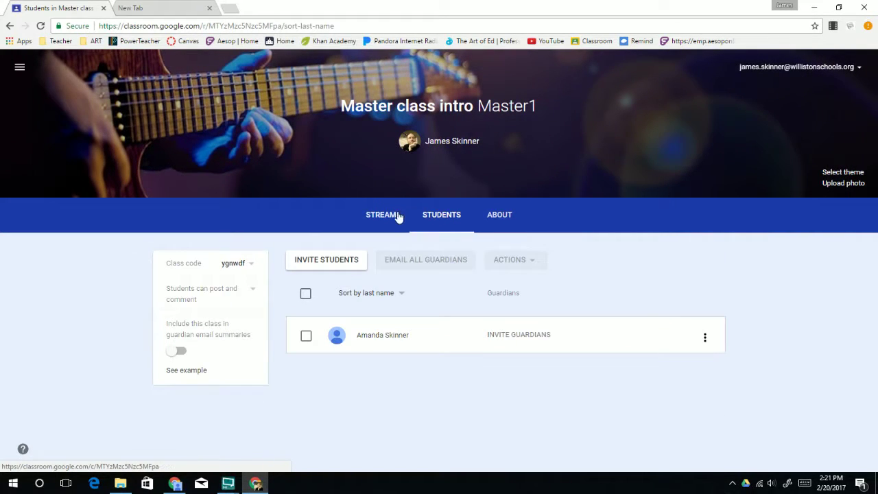
left_click(378, 216)
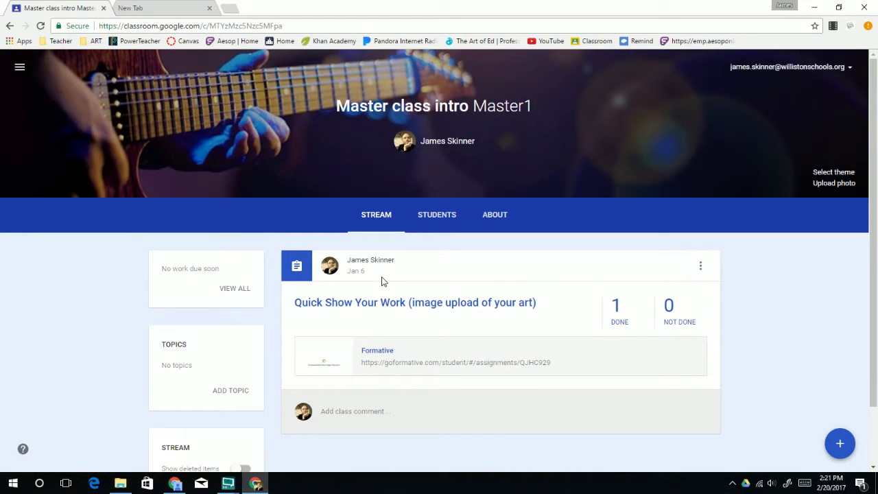
Review the class details on the About page and return to the stream.
left_click(499, 218)
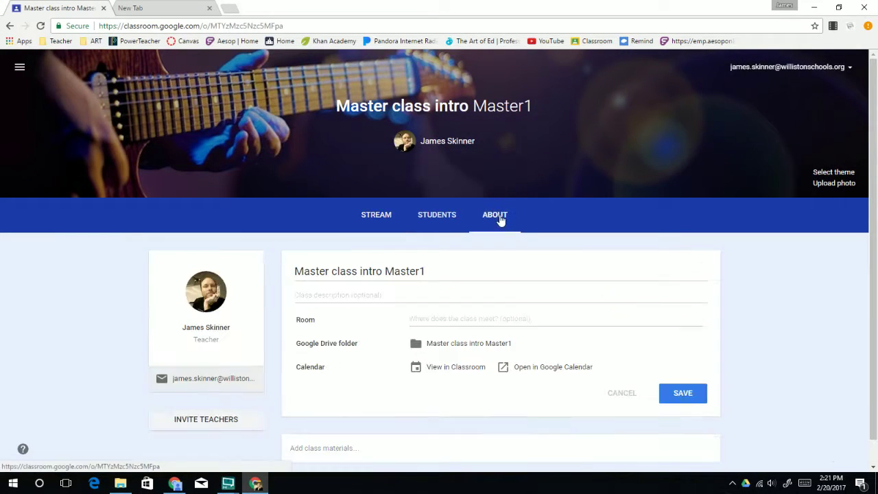
scroll(453, 435, "down", 1)
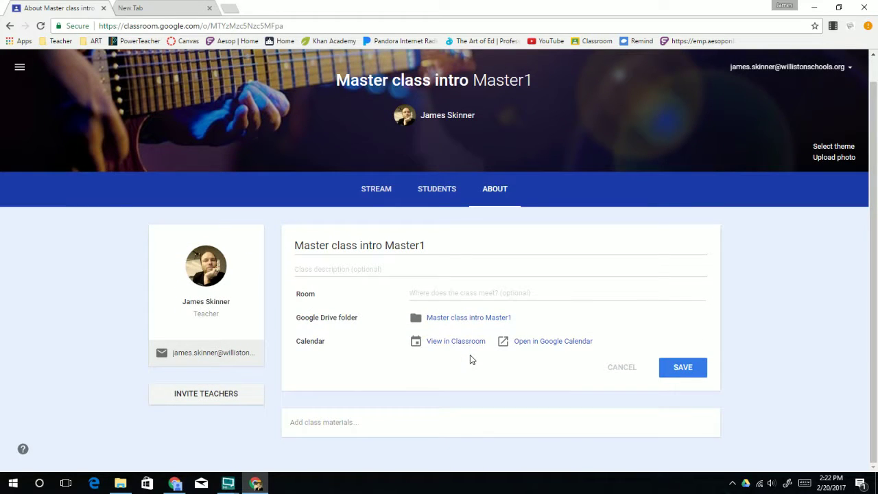
left_click(373, 185)
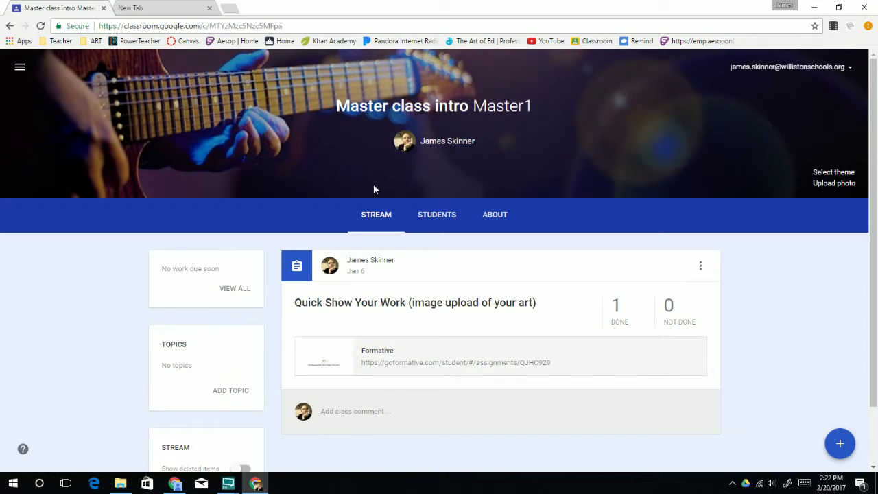
Open the Quick Show Your Work assignment and examine the individual student's submission, the all-students overview and the grade entry.
scroll(373, 189, "down", 1)
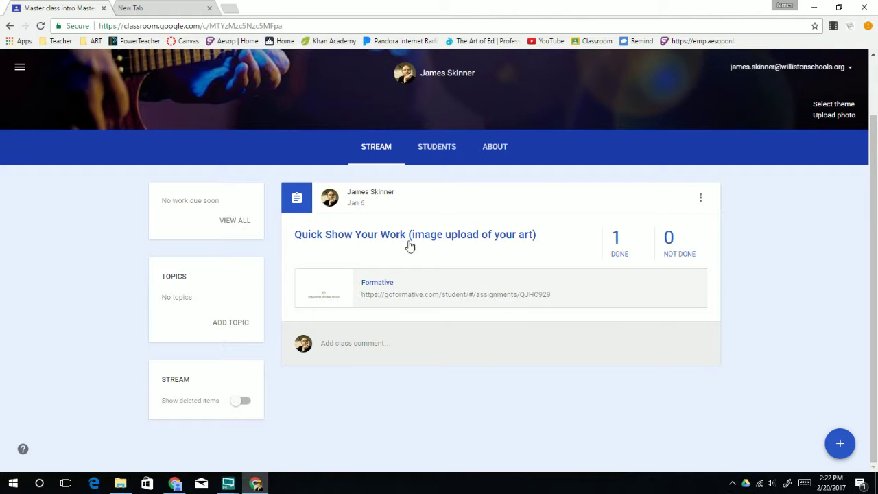
left_click(442, 237)
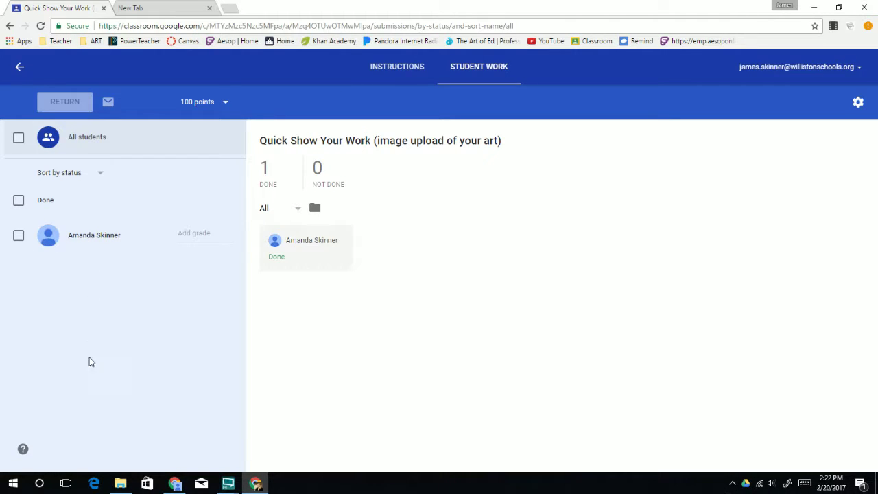
left_click(103, 235)
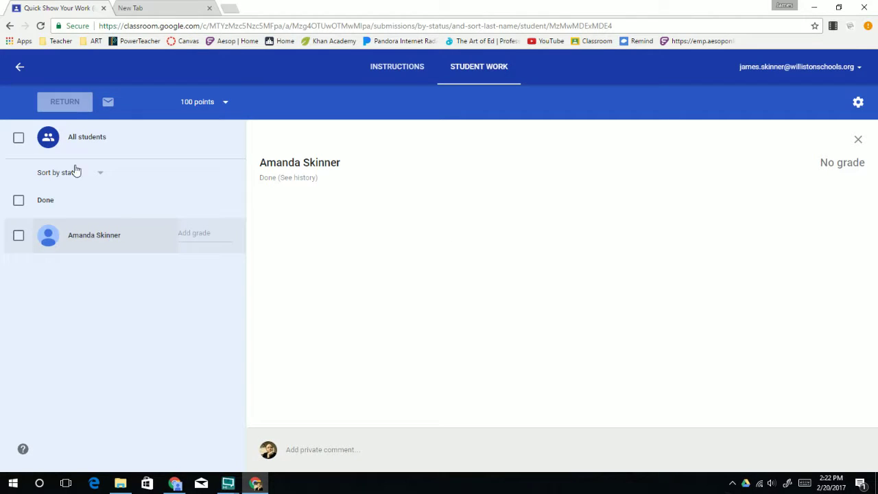
left_click(79, 141)
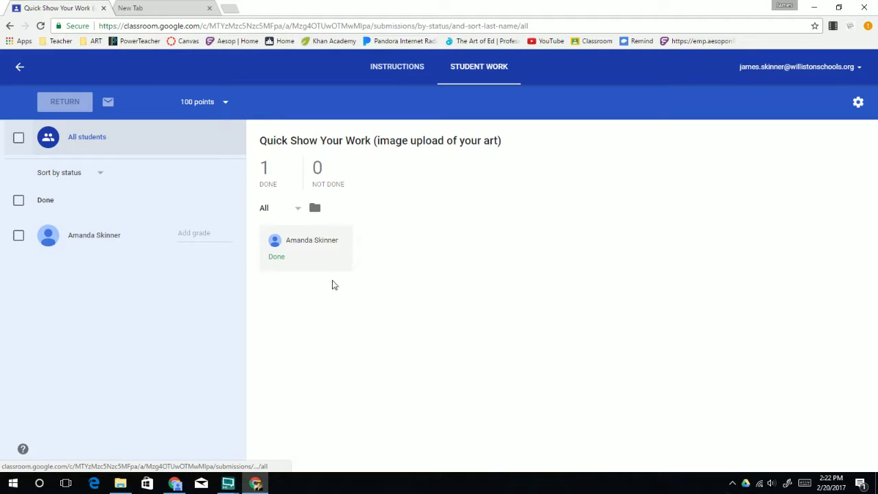
left_click(195, 237)
left_click(151, 297)
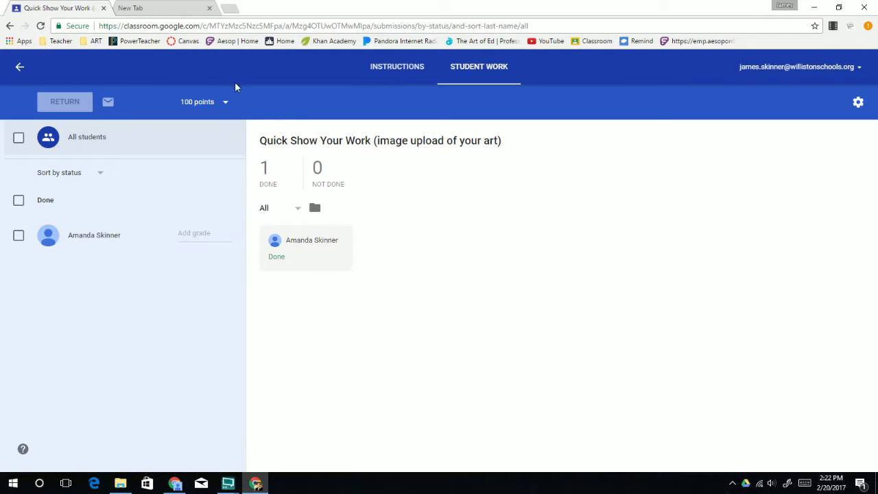
Check the point value options of the Quick Show Your Work assignment and return to the class stream.
left_click(224, 101)
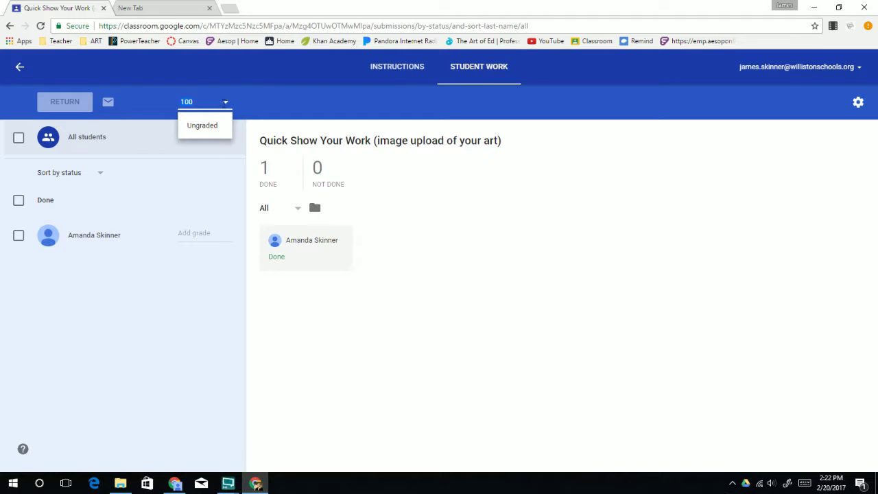
key("Return")
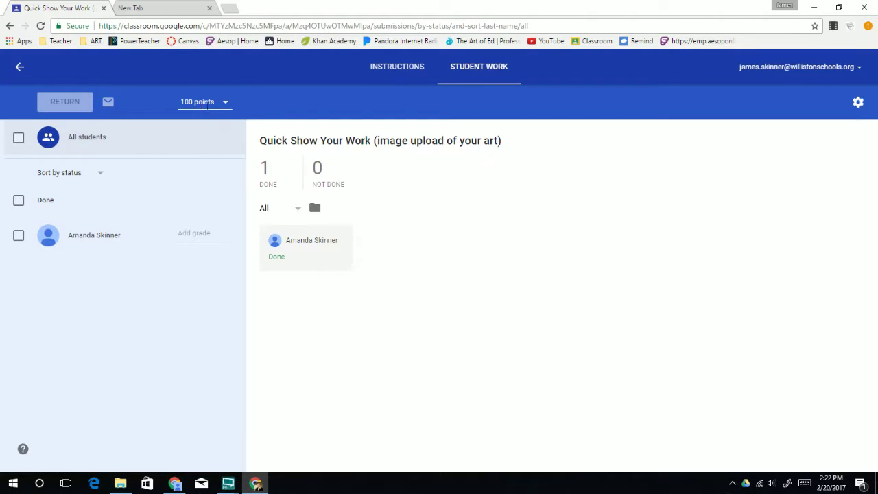
left_click(19, 67)
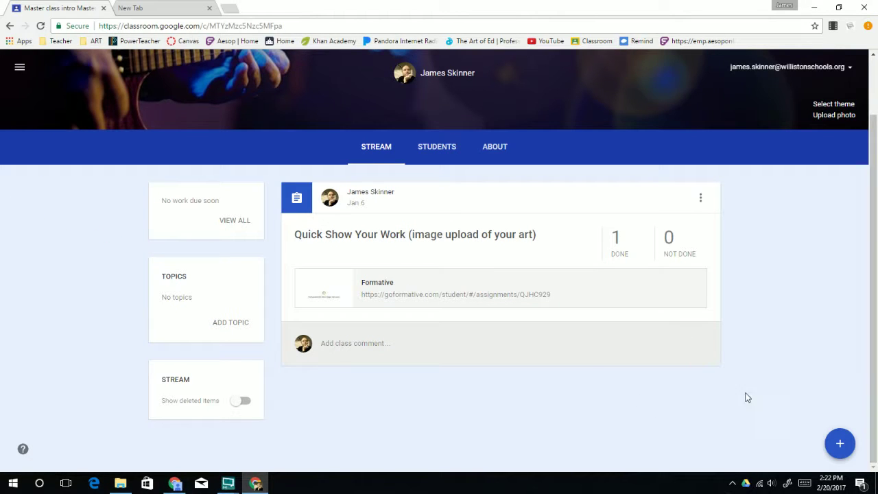
Start a new assignment for Master class intro and review which classes and students it can be given to.
mouse_move(841, 444)
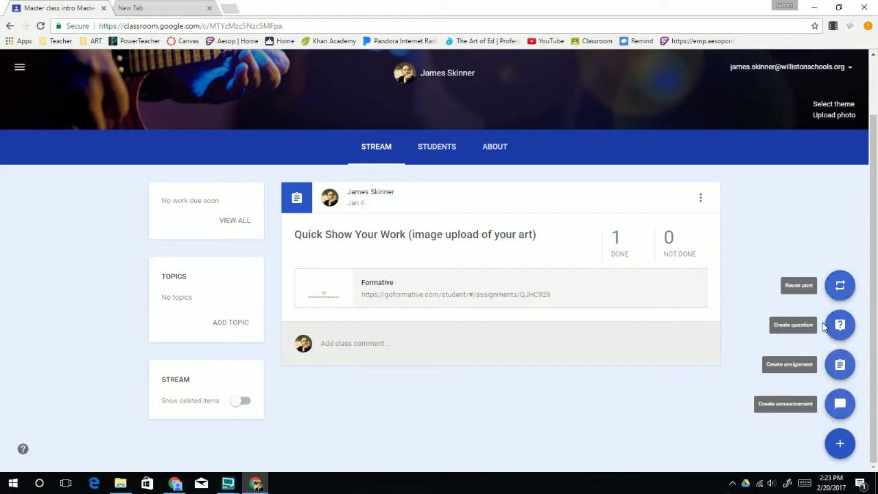
left_click(840, 408)
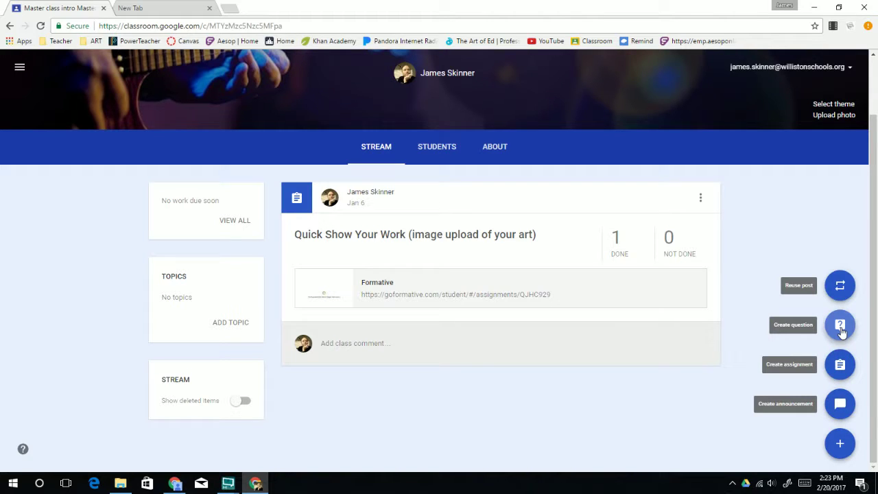
left_click(840, 369)
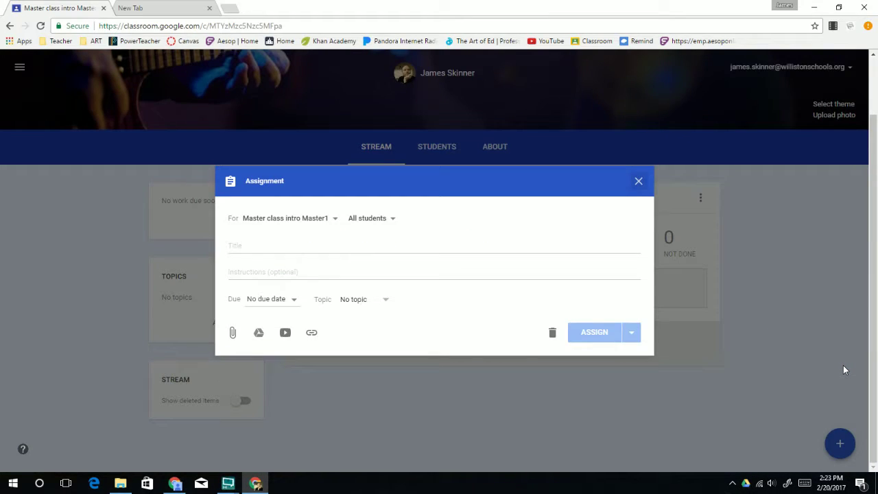
left_click(297, 217)
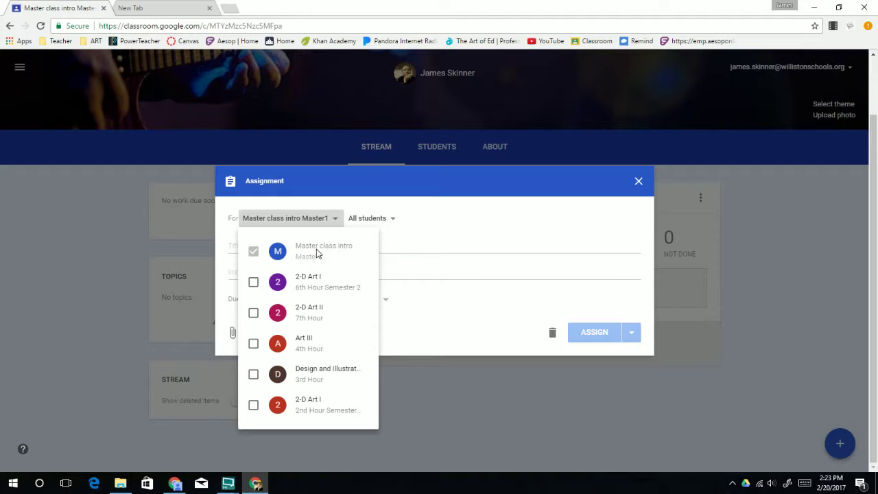
left_click(419, 244)
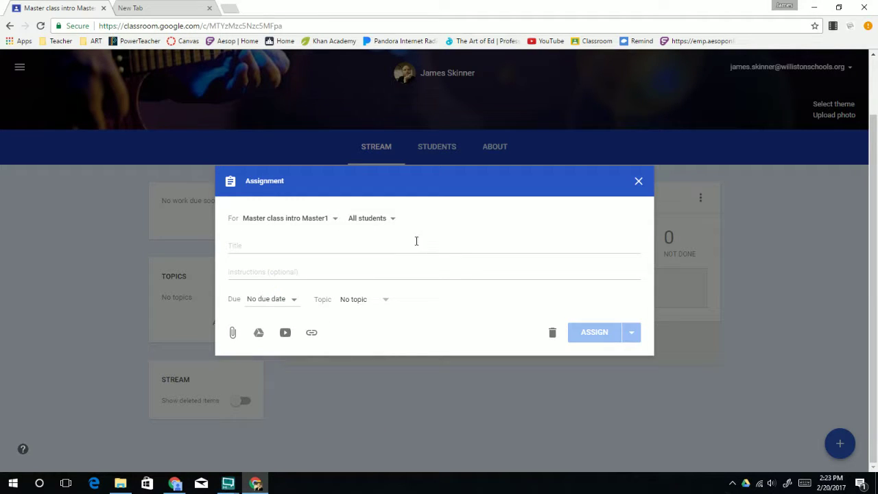
left_click(396, 221)
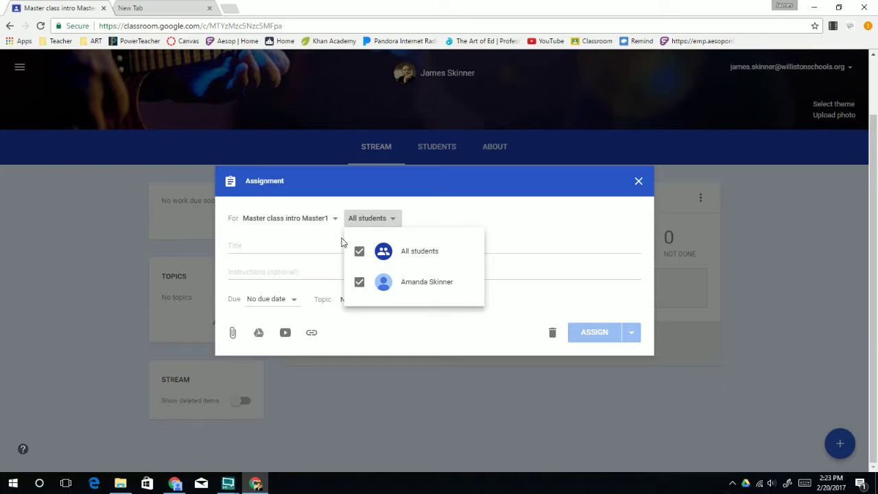
left_click(462, 210)
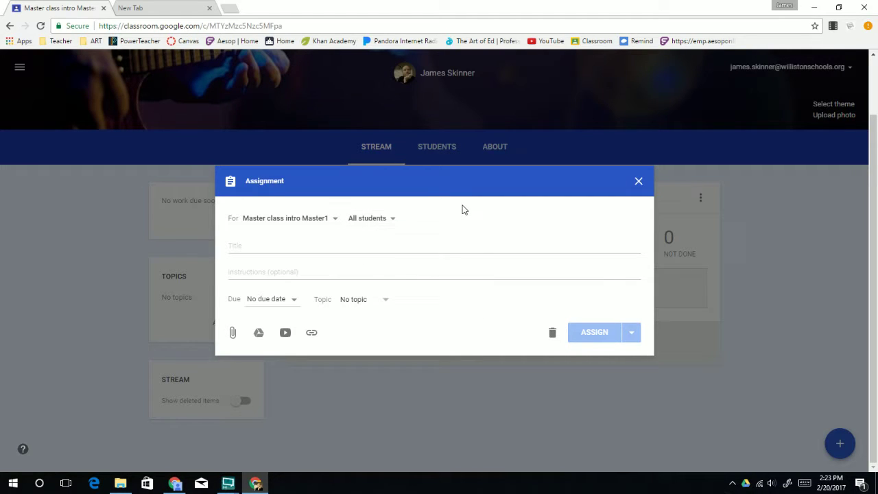
left_click(390, 219)
left_click(524, 229)
Title the assignment TEST and enter the instructions "asdlkfjadklsfjalksdjfkjkljsdfj dj faklj sdlfkja sdkj" followed by a line break.
left_click(299, 244)
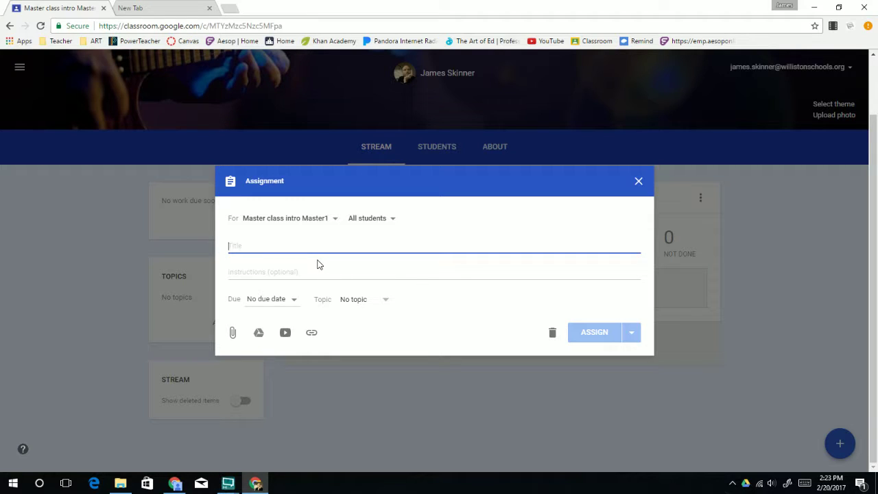
type("TS")
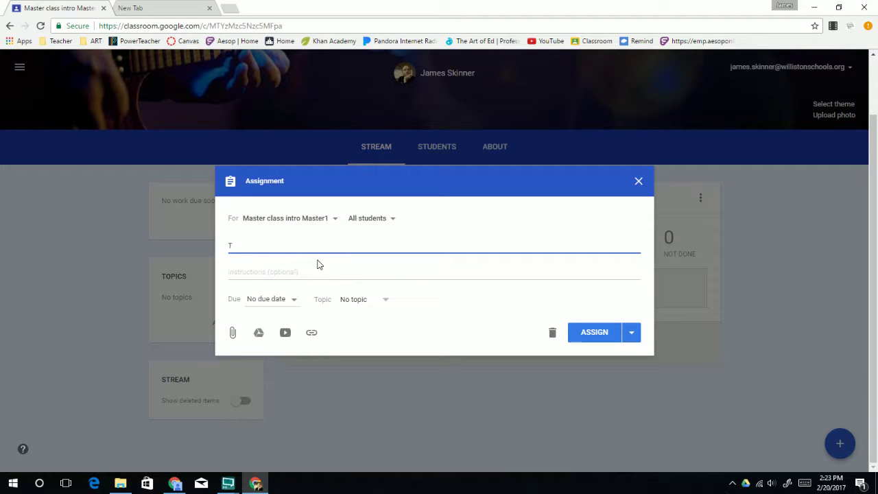
left_click(270, 271)
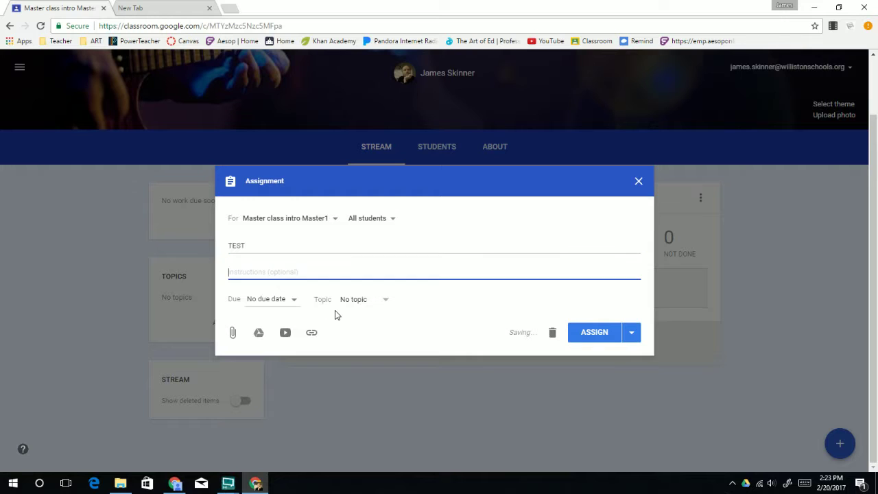
type("asdlkfjadklsfjalksdfj")
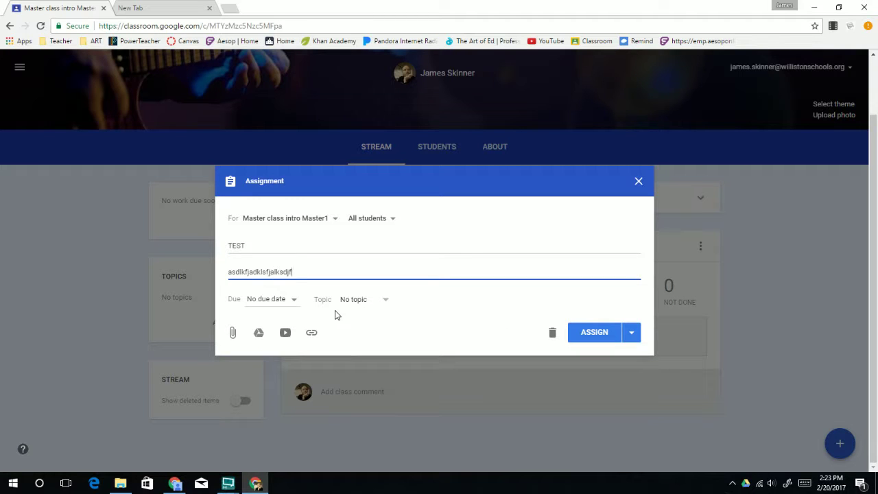
type("kjkljsdfj dj faklj sdlfkja sdkj")
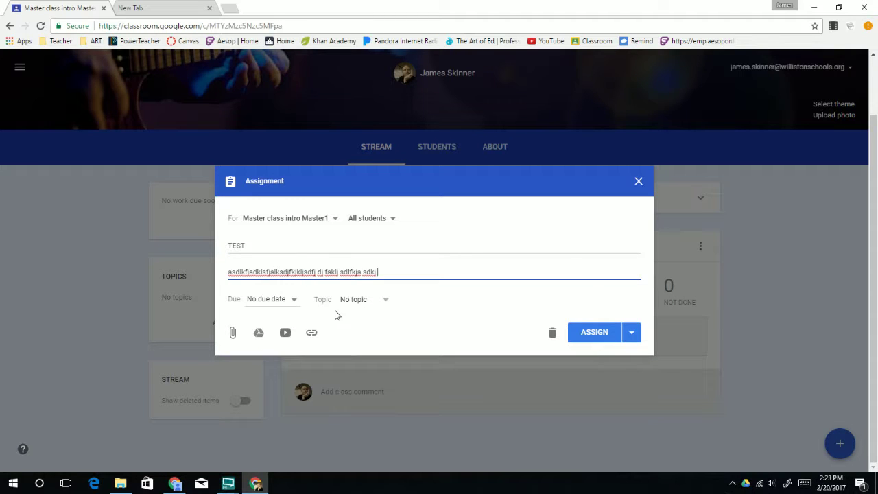
key("Return")
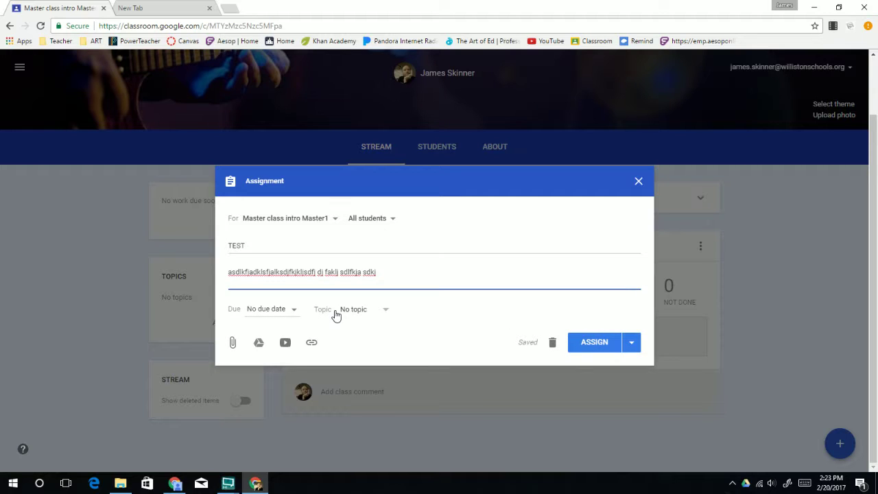
left_click_drag(397, 274, 151, 274)
left_click(258, 272)
left_click(409, 271)
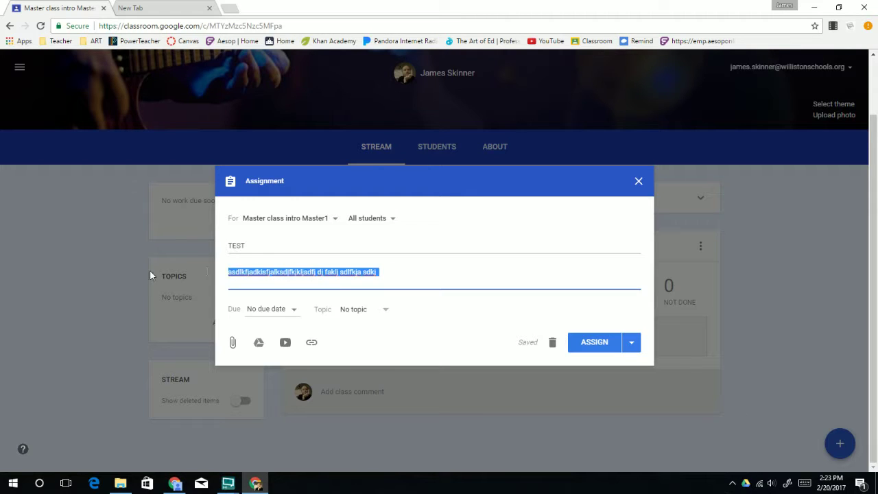
left_click(249, 272)
left_click_drag(234, 272, 407, 272)
left_click(347, 273)
left_click_drag(290, 273, 462, 284)
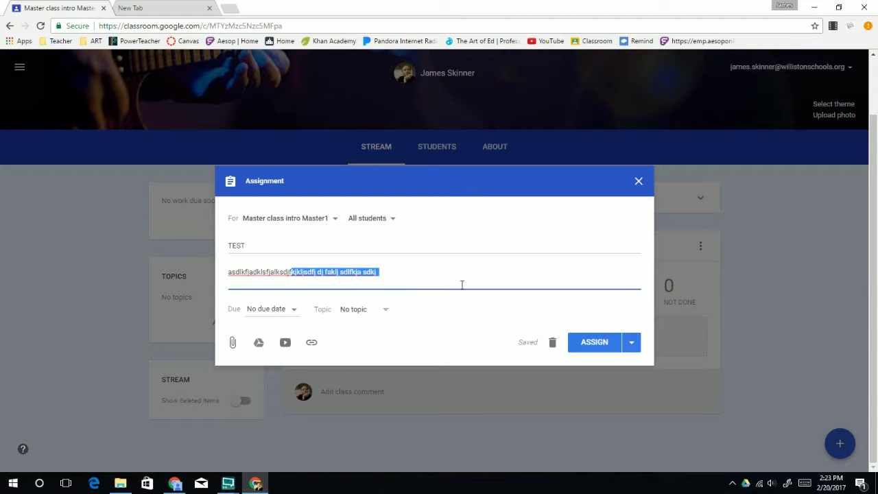
left_click(283, 287)
left_click_drag(278, 273, 340, 273)
left_click(310, 281)
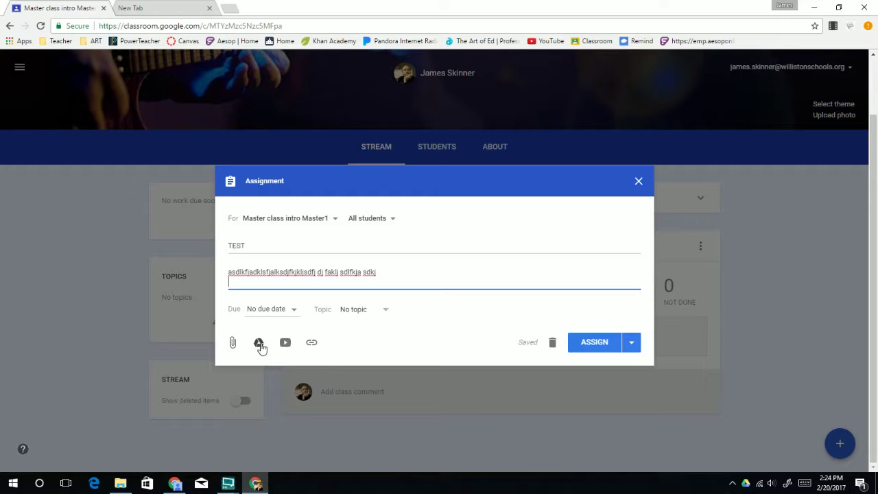
left_click_drag(291, 282, 199, 240)
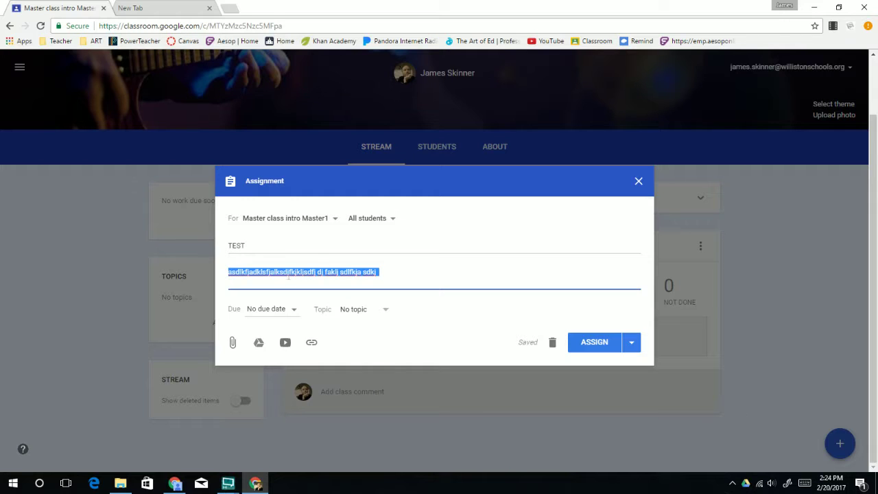
left_click_drag(260, 280, 230, 270)
left_click(235, 274)
key("shift+End")
left_click(310, 270)
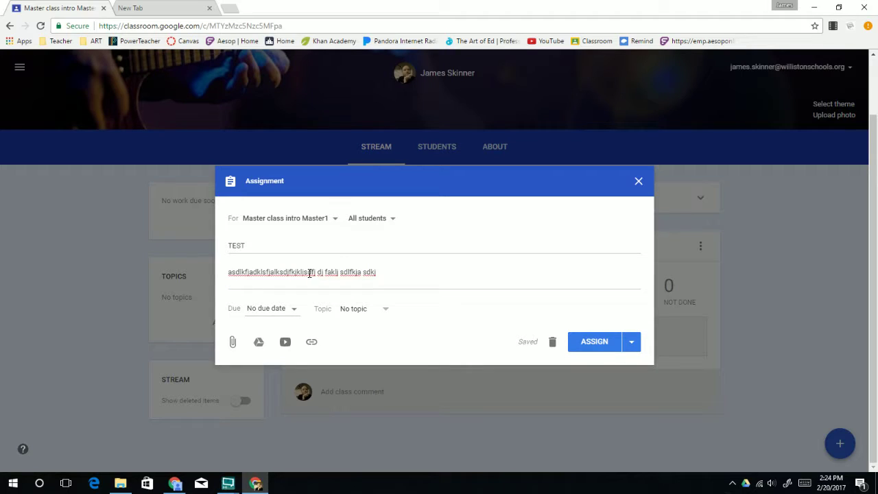
Set the TEST assignment's due date to Tomorrow.
left_click(267, 311)
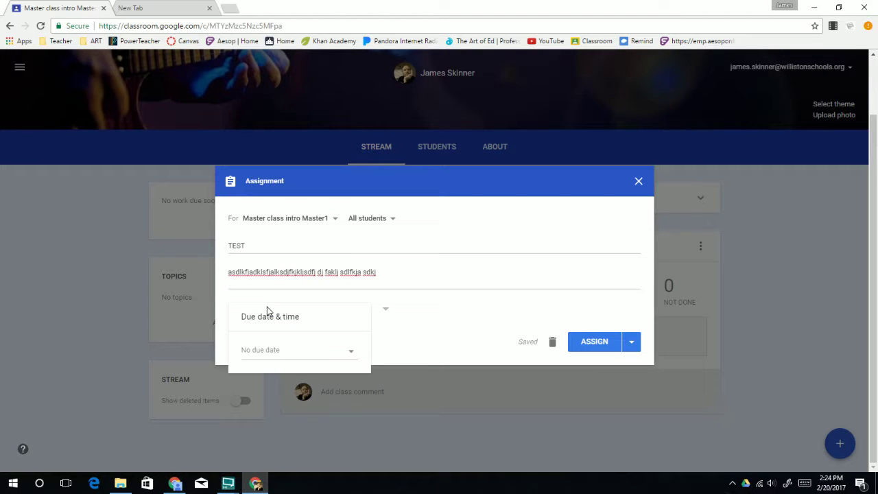
left_click(304, 354)
left_click(290, 442)
left_click(469, 294)
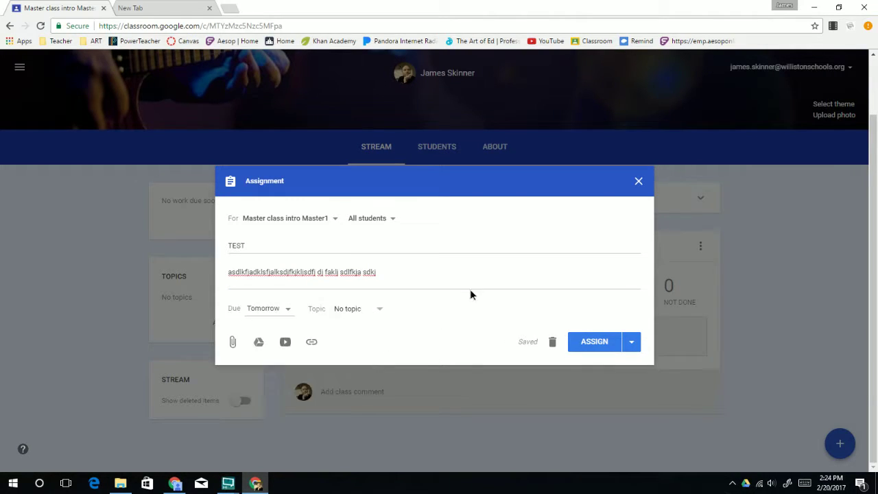
Check the topic choices available for the TEST assignment, leaving it at No topic.
left_click(352, 311)
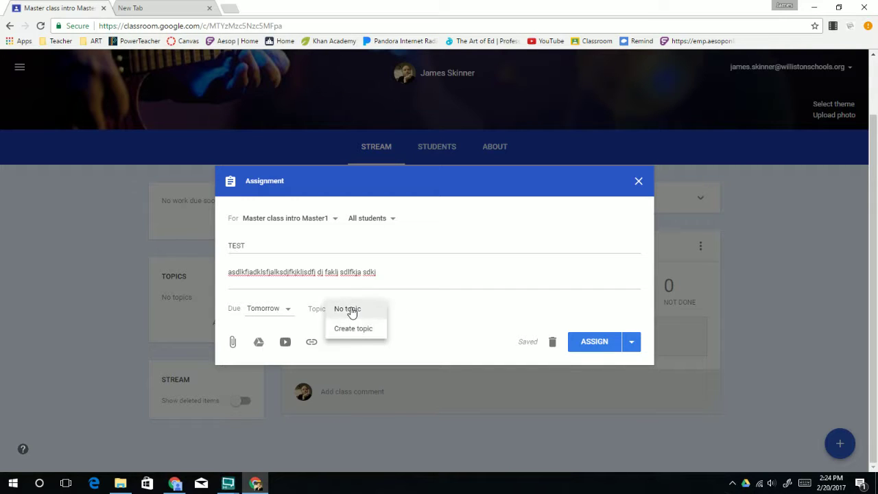
left_click(382, 309)
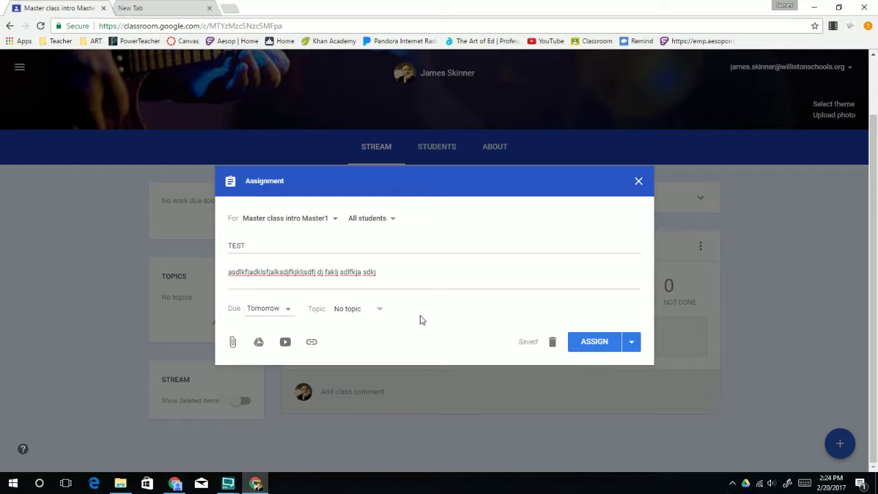
left_click(371, 314)
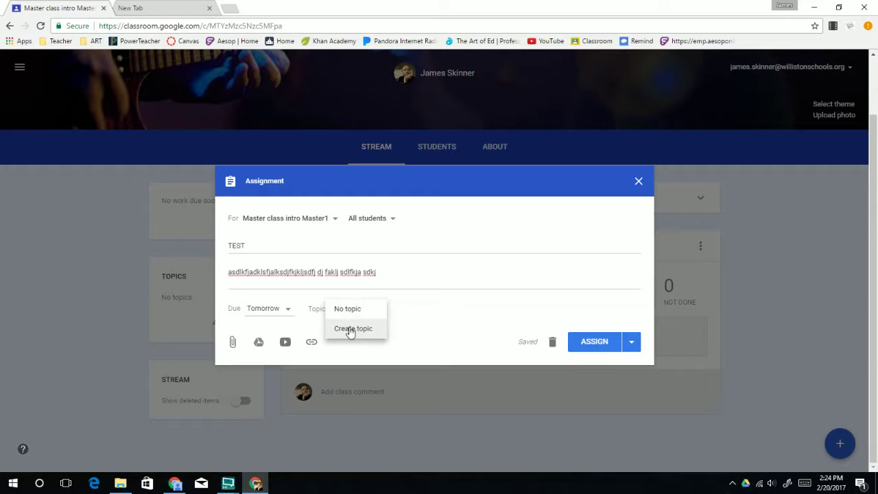
left_click(363, 315)
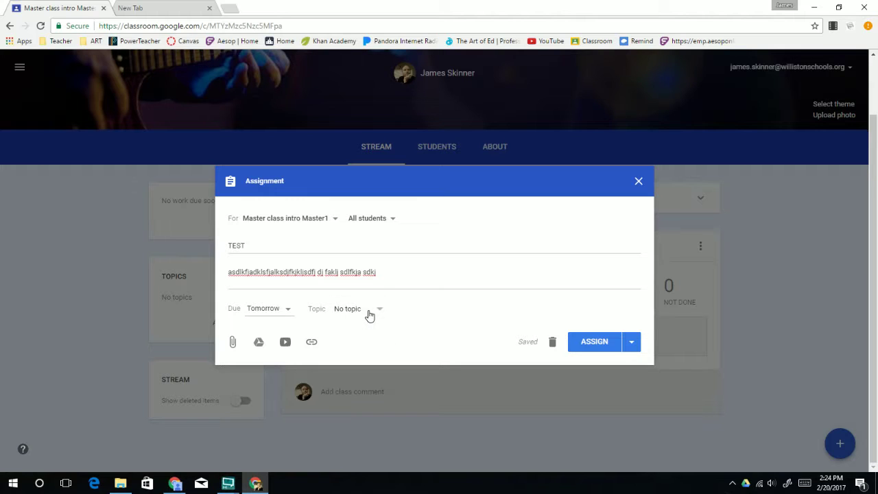
left_click(376, 313)
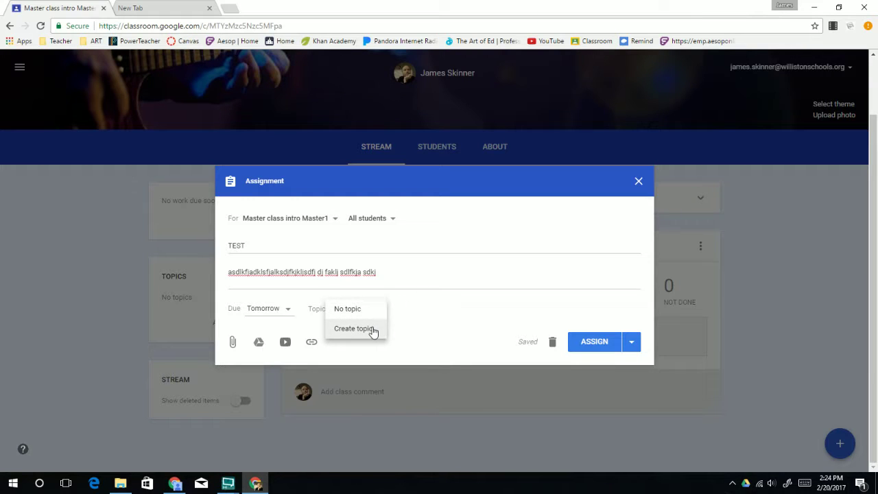
left_click(374, 314)
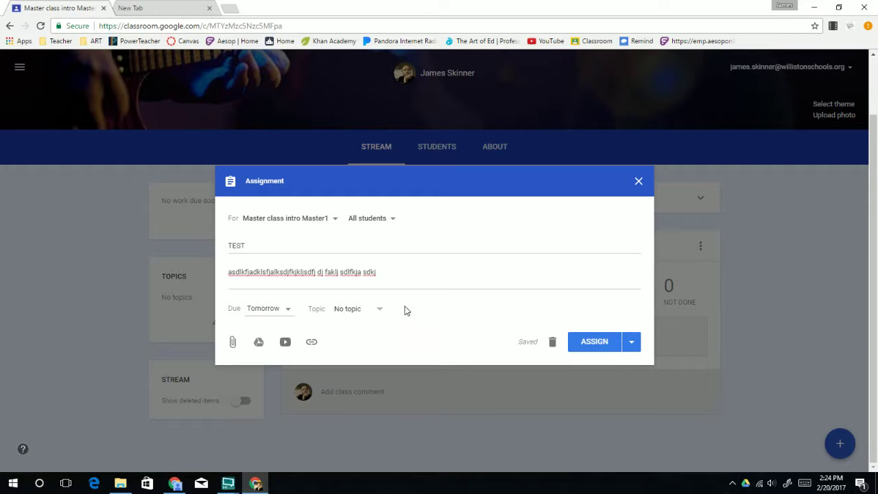
Check the file attachment sources for the TEST assignment and close the assignment without assigning it.
left_click(231, 343)
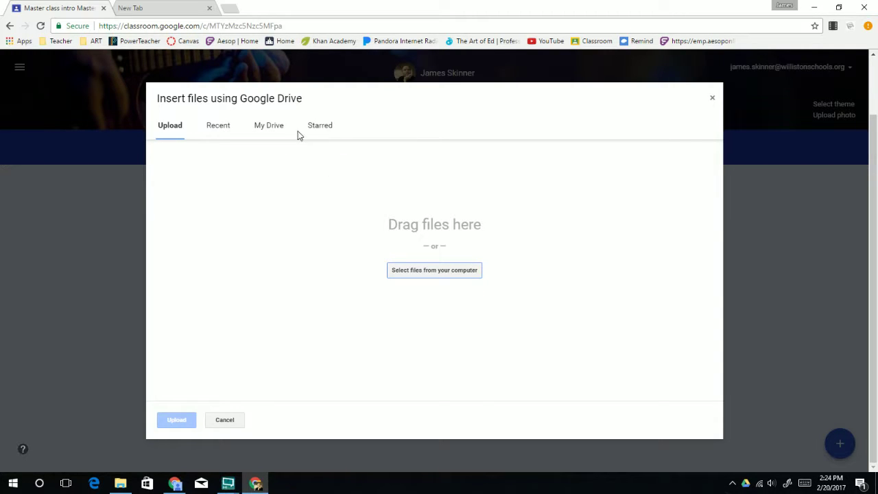
left_click(712, 98)
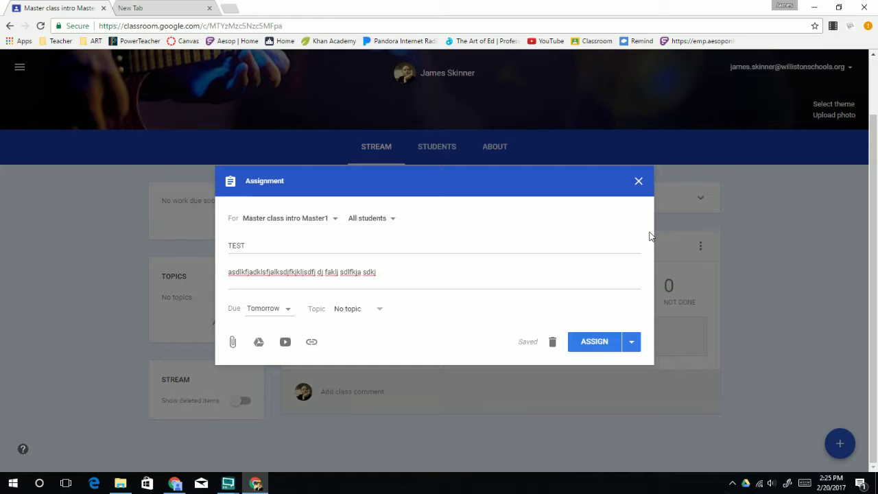
left_click(638, 181)
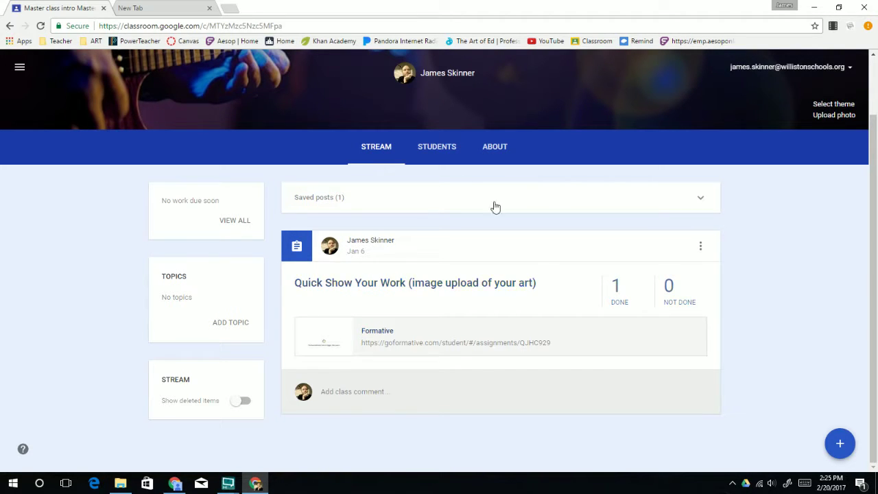
Open the About page of Master class intro and examine the class description and room fields.
left_click(500, 149)
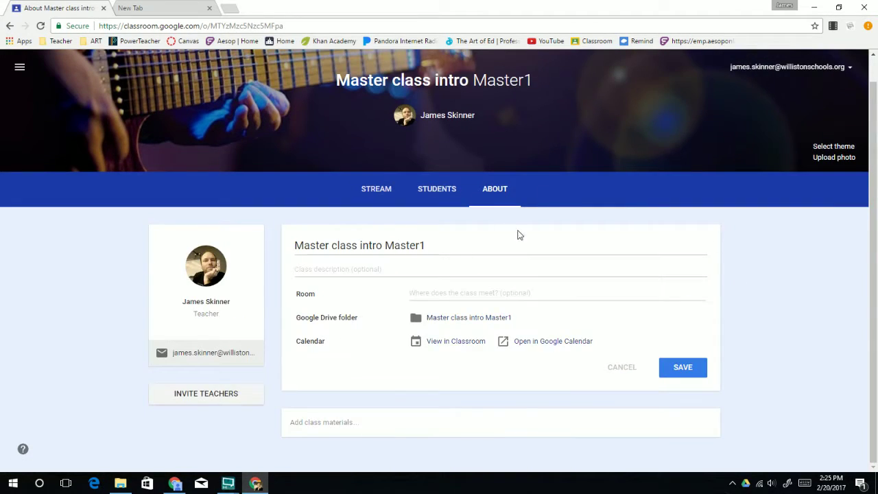
left_click(329, 272)
left_click(436, 295)
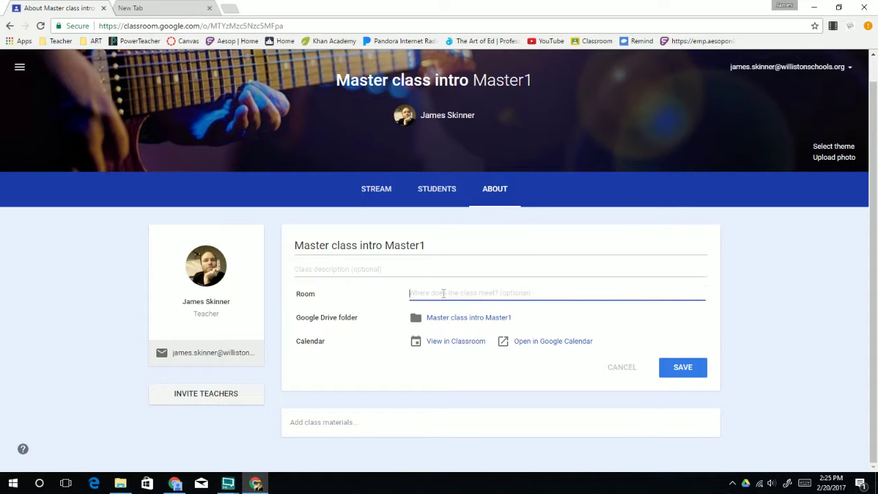
left_click(347, 262)
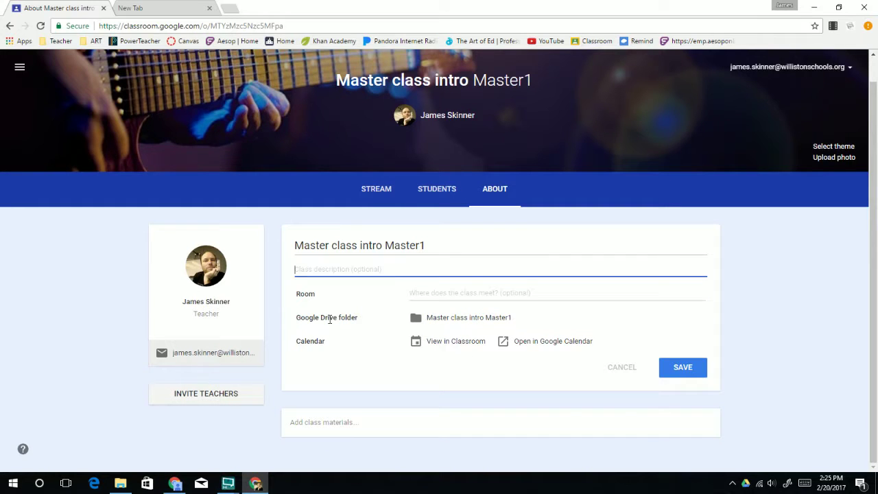
Open the class's student list and examine the guardian email summaries setting.
left_click(449, 198)
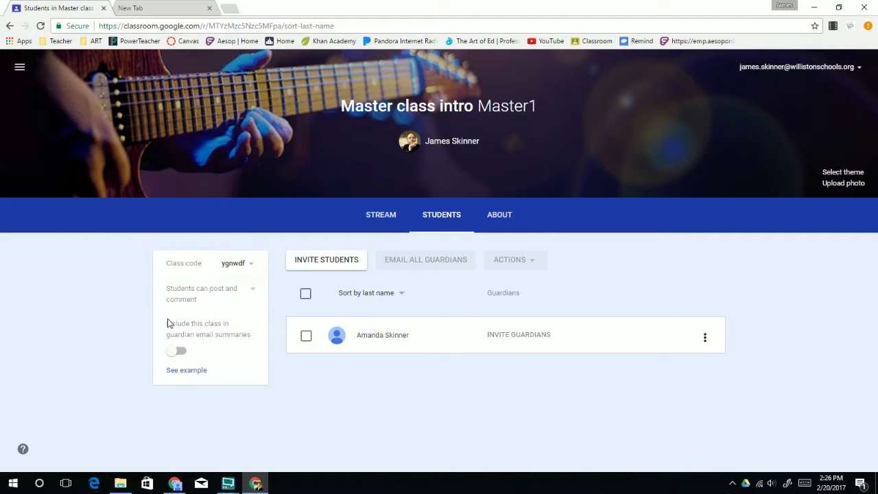
left_click_drag(168, 320, 296, 354)
left_click(322, 370)
Look through the list of taught and enrolled classes, return to the classes overview and open Art Class Demo.
left_click(19, 67)
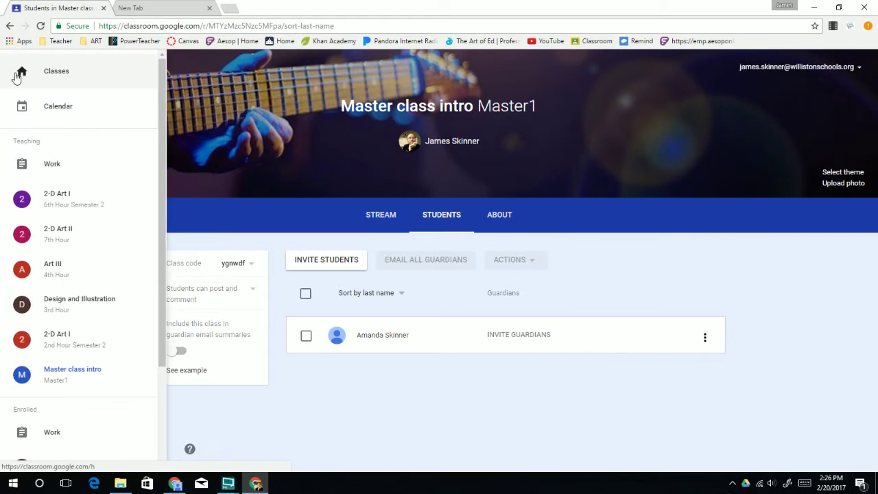
scroll(107, 175, "down", 1)
scroll(103, 192, "down", 2)
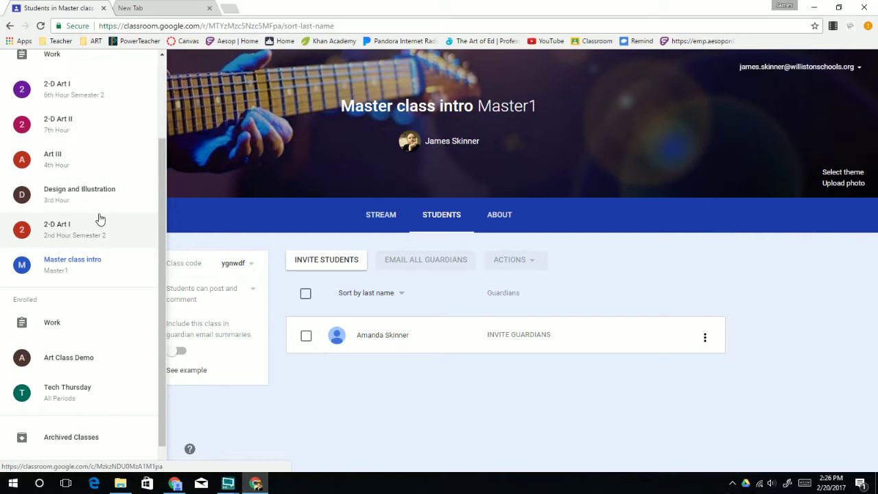
scroll(98, 217, "up", 3)
left_click(51, 71)
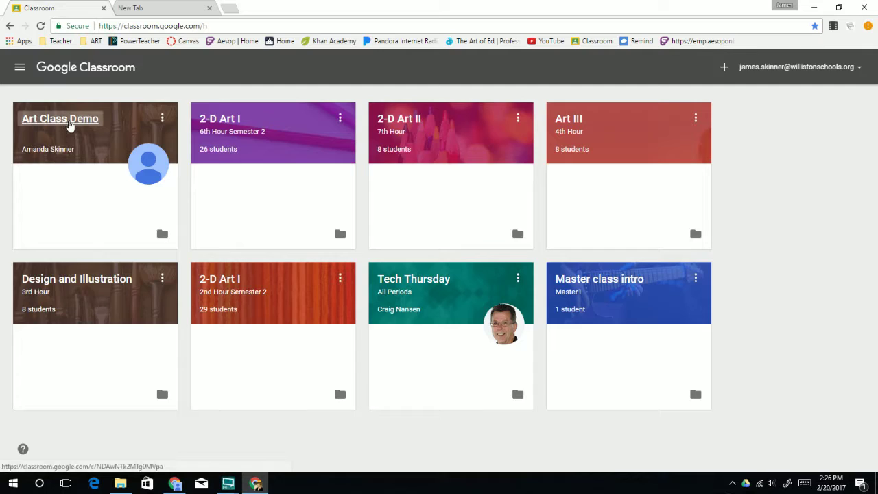
left_click(70, 123)
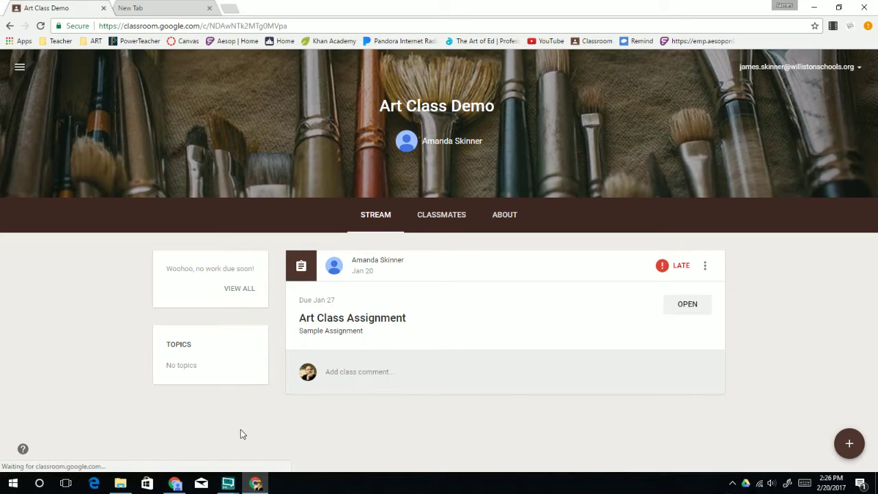
Examine the Classmates and About pages of Art Class Demo as a student and return to its stream.
mouse_move(850, 449)
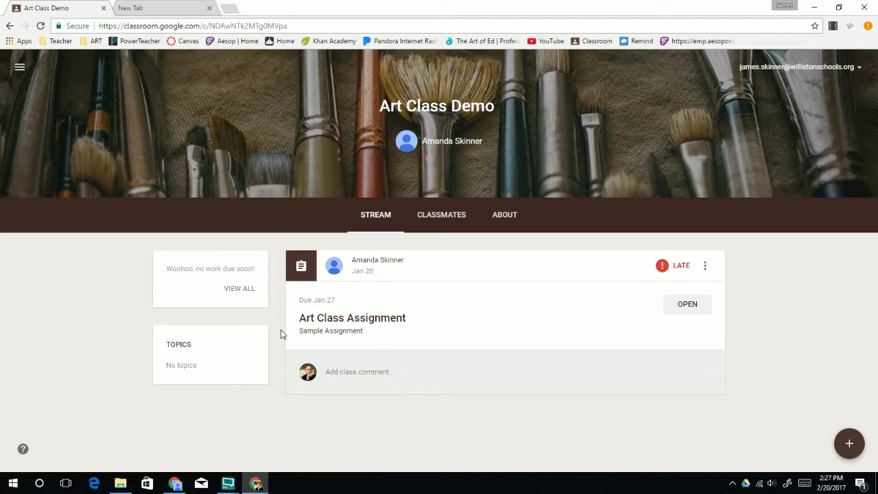
left_click(423, 213)
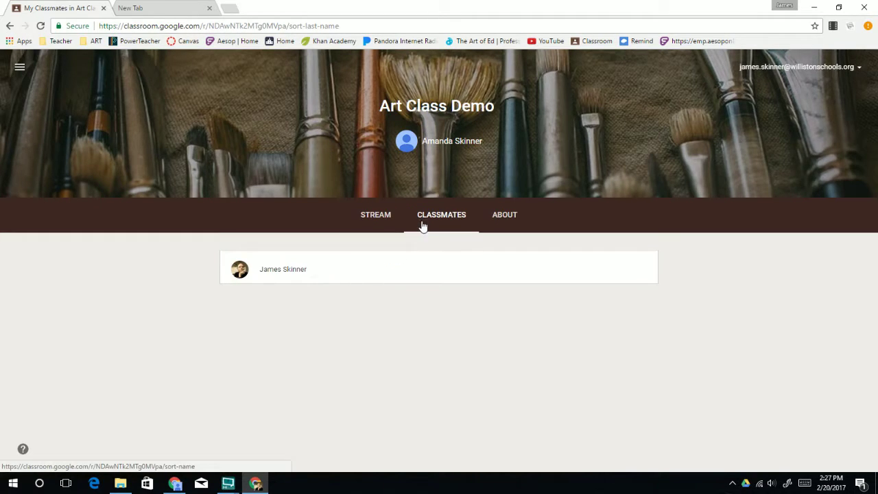
left_click(516, 219)
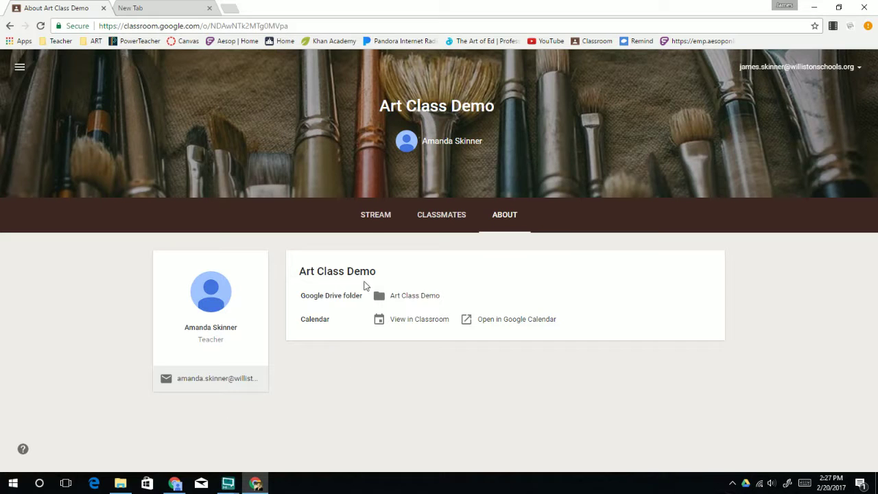
left_click(368, 215)
left_click(506, 218)
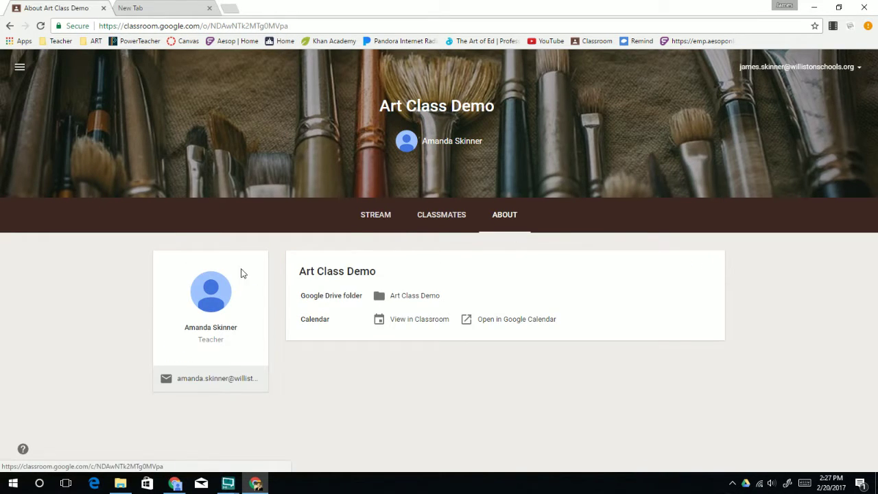
left_click(363, 219)
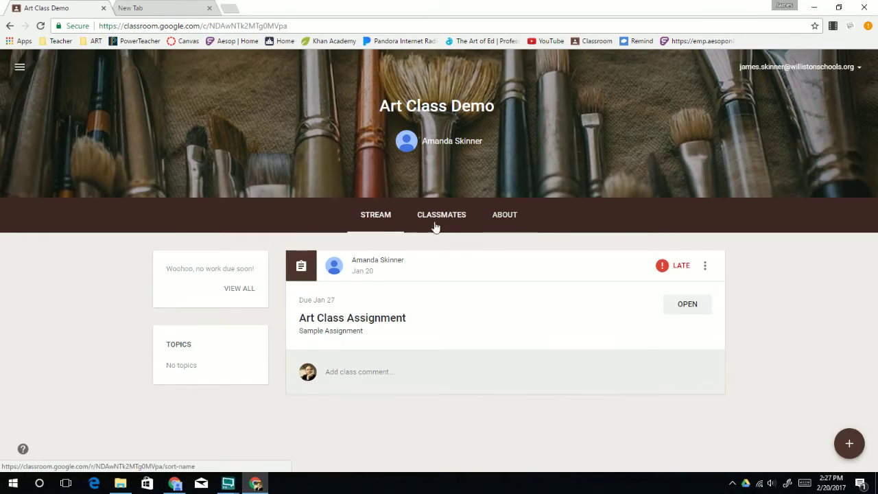
Open the Art Class Assignment and check the options for adding existing work to it.
left_click(360, 318)
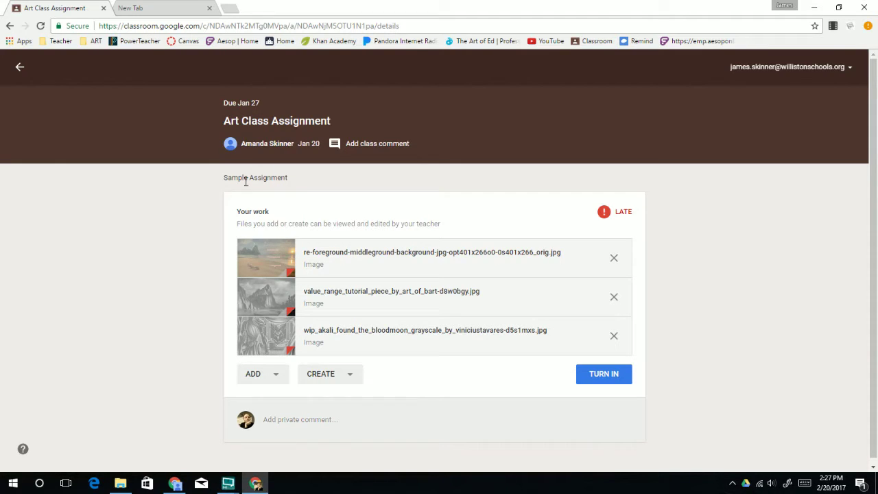
left_click(277, 374)
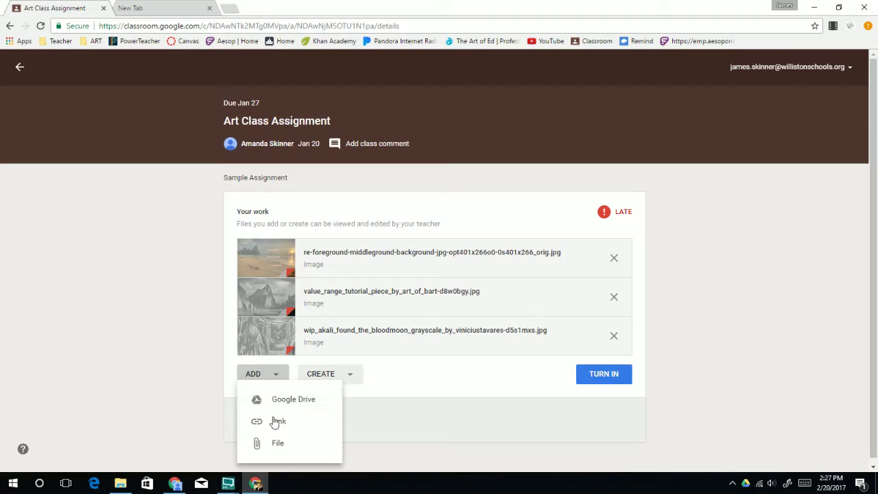
left_click(168, 416)
Create a Google Docs document for the Art Class Assignment, open it for viewing and close it again.
left_click(339, 376)
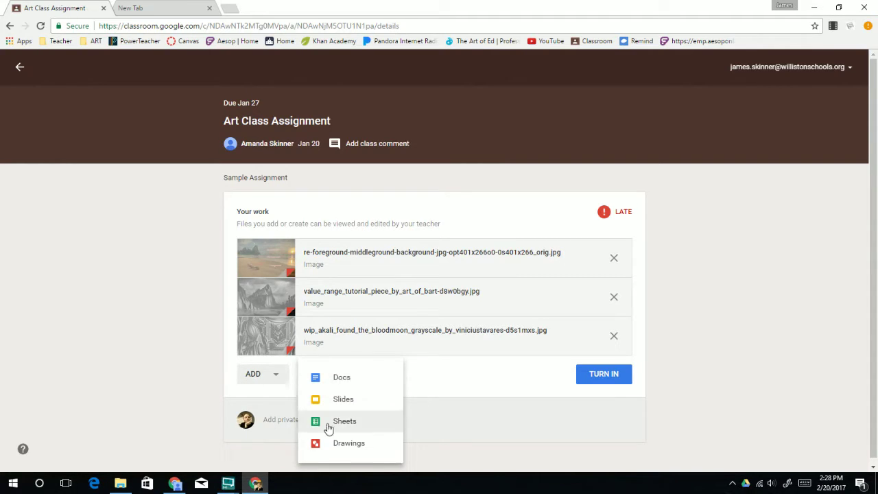
left_click(346, 382)
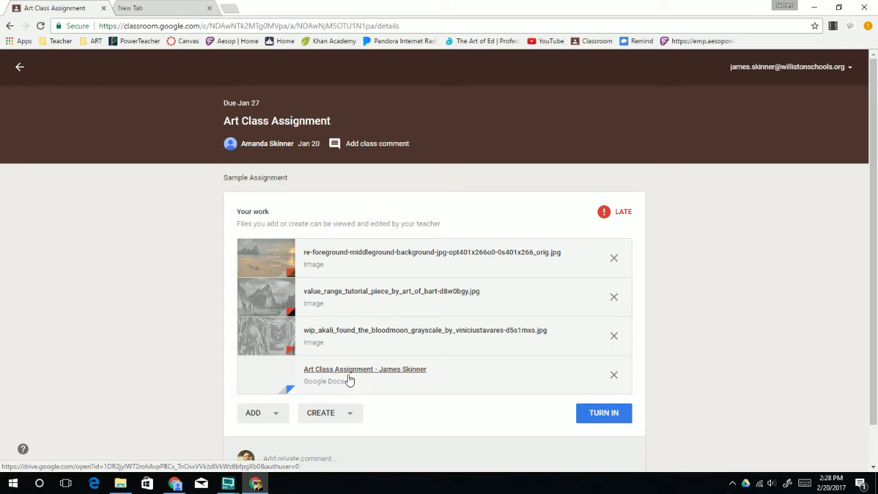
left_click(347, 380)
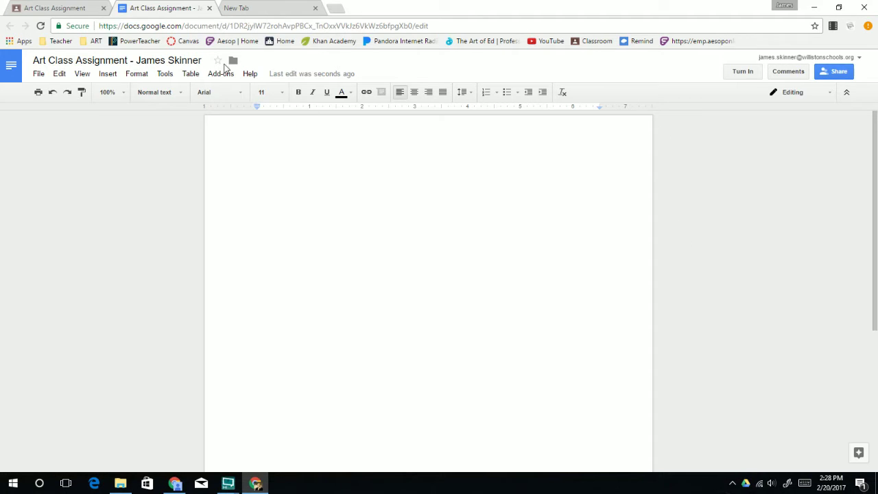
left_click(210, 7)
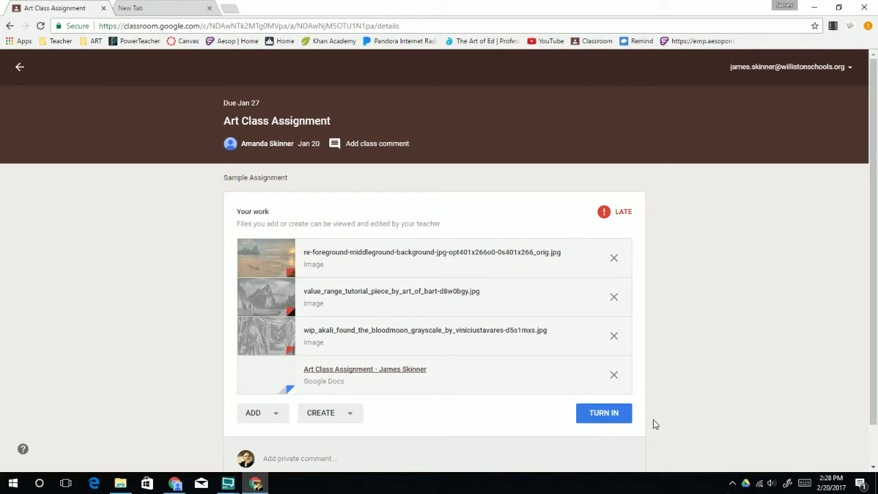
Look over the Art Class Assignment's work section and return to the Art Class Demo stream.
scroll(541, 417, "down", 1)
scroll(541, 415, "up", 1)
left_click(19, 66)
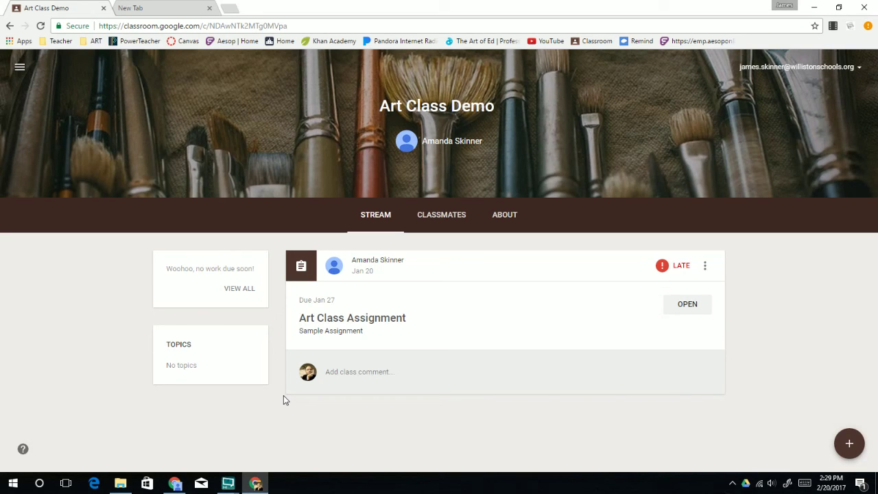
key("alt+Left")
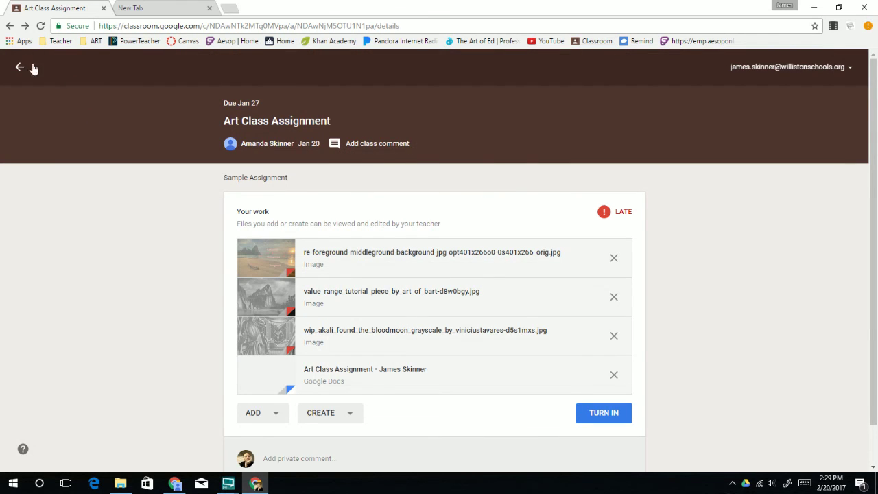
left_click(17, 70)
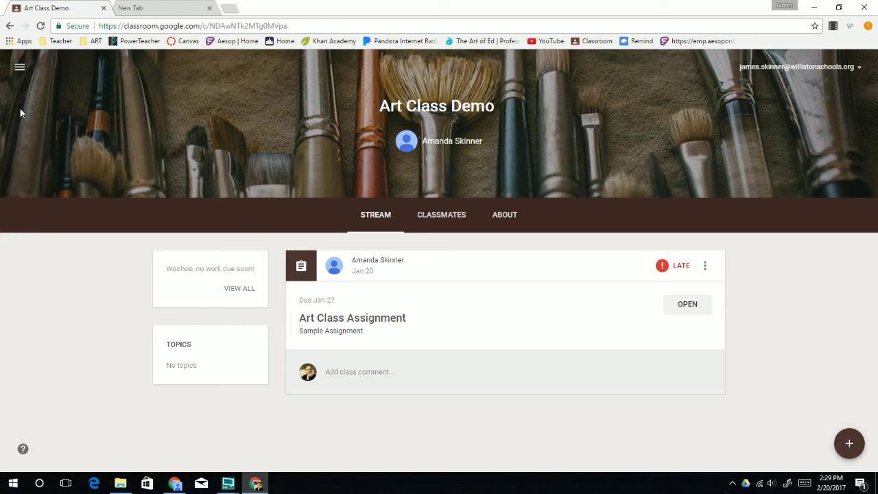